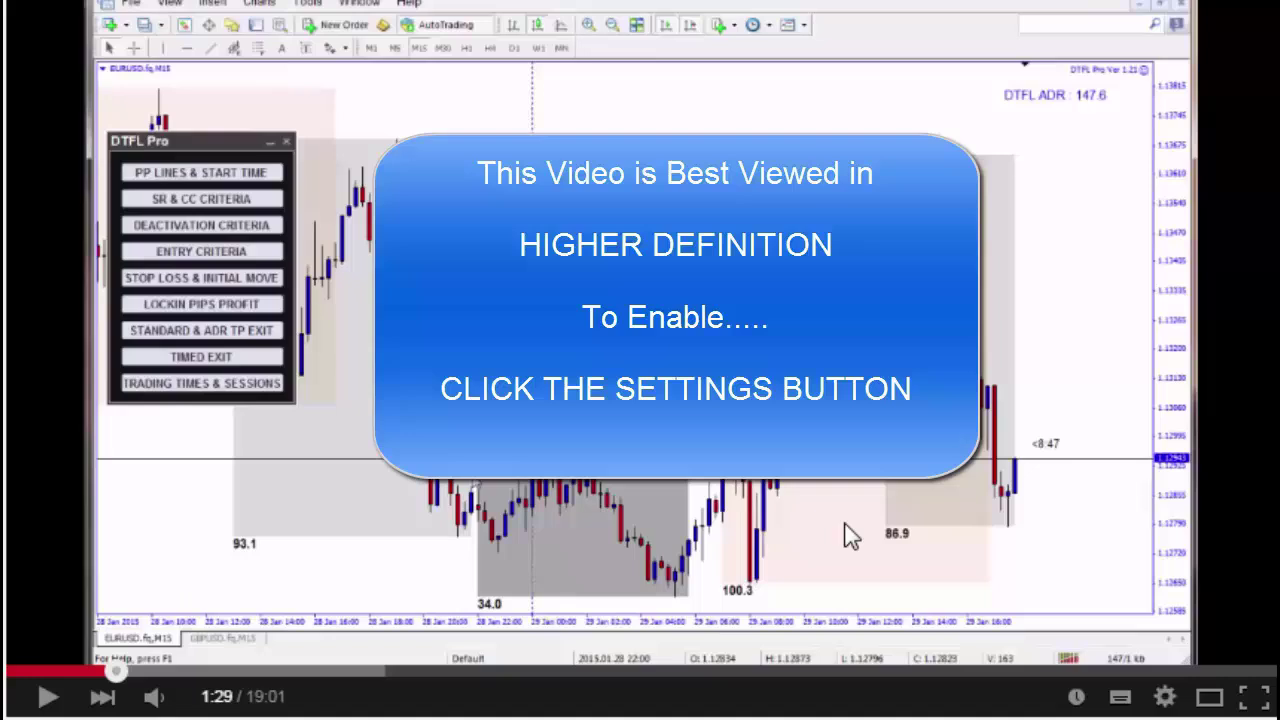
Change the YouTube video's playback quality from the Settings gear to 720p HD.
left_click(1164, 698)
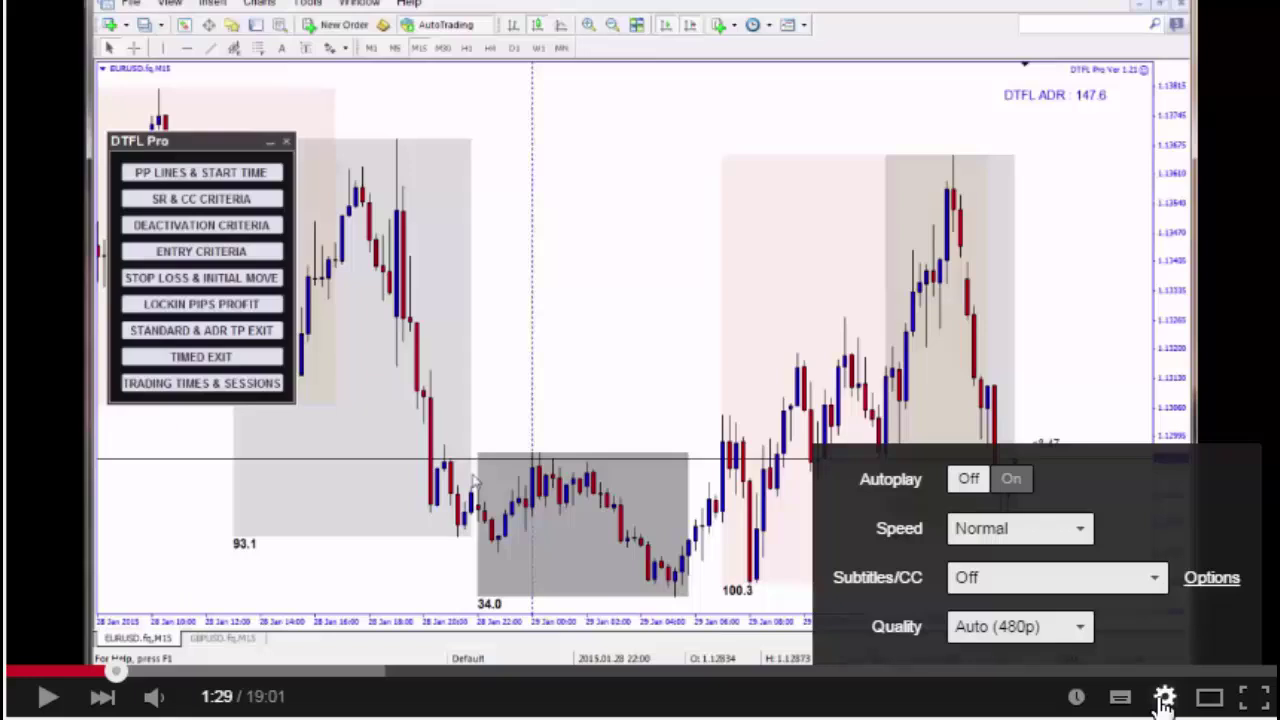
left_click(1079, 630)
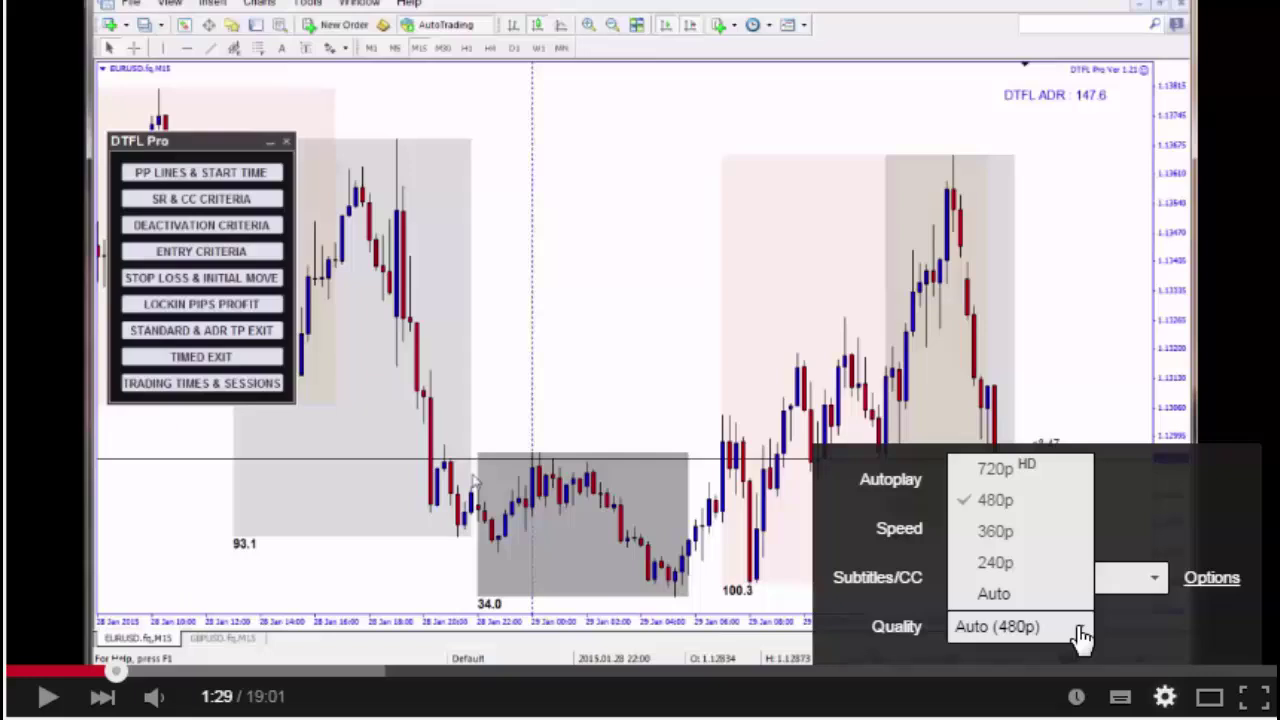
left_click(1000, 469)
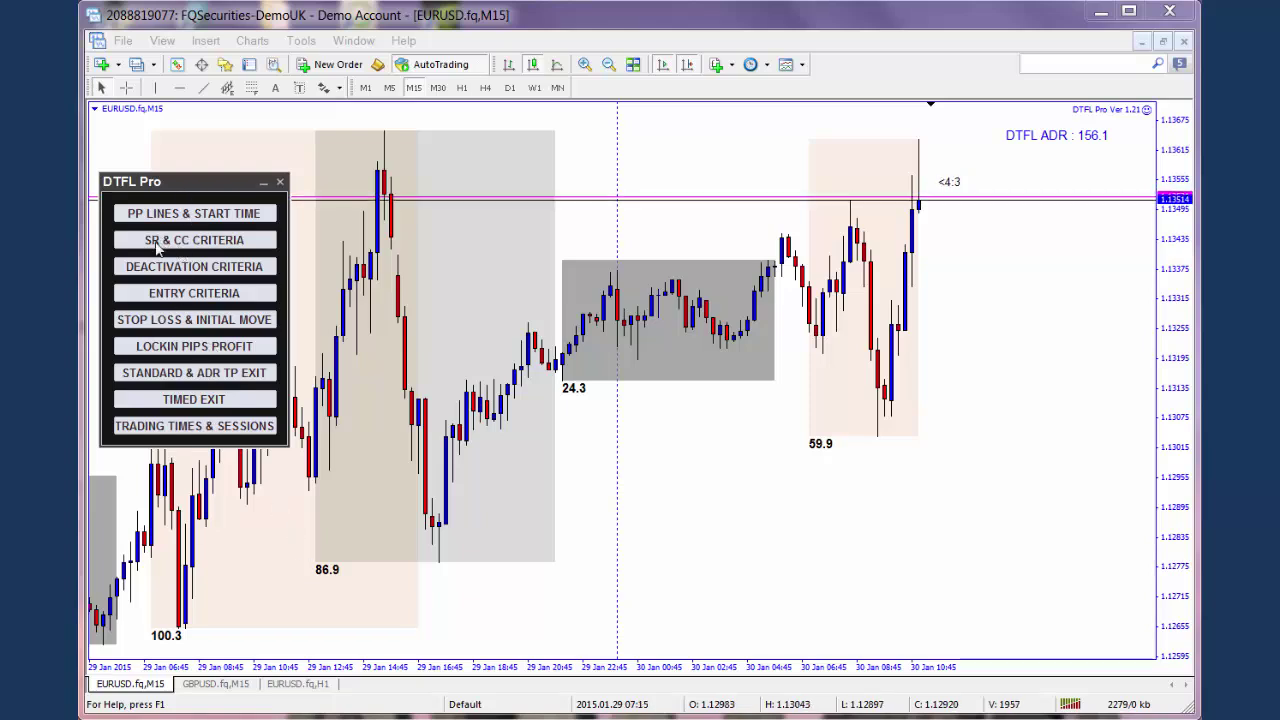
Open the DTFL Pro SR & CC Criteria settings and enable Allow SR to also be CC.
left_click(228, 245)
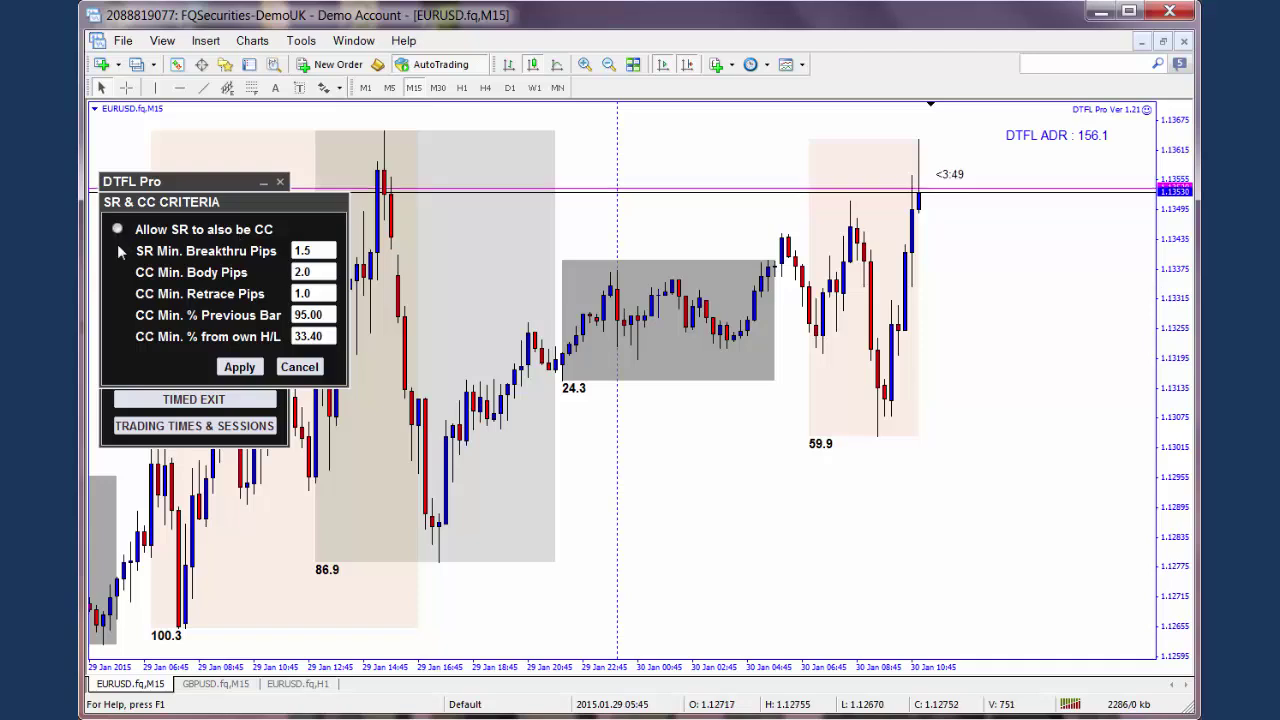
left_click(119, 226)
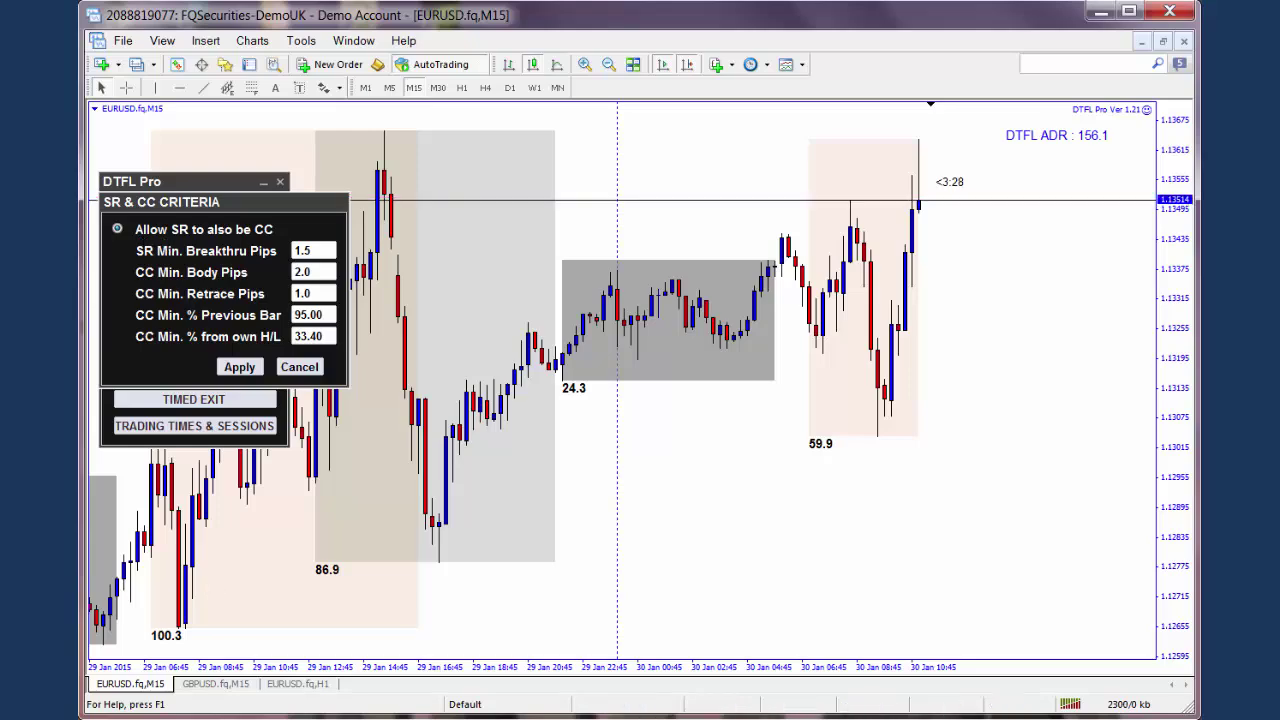
key("alt+Tab")
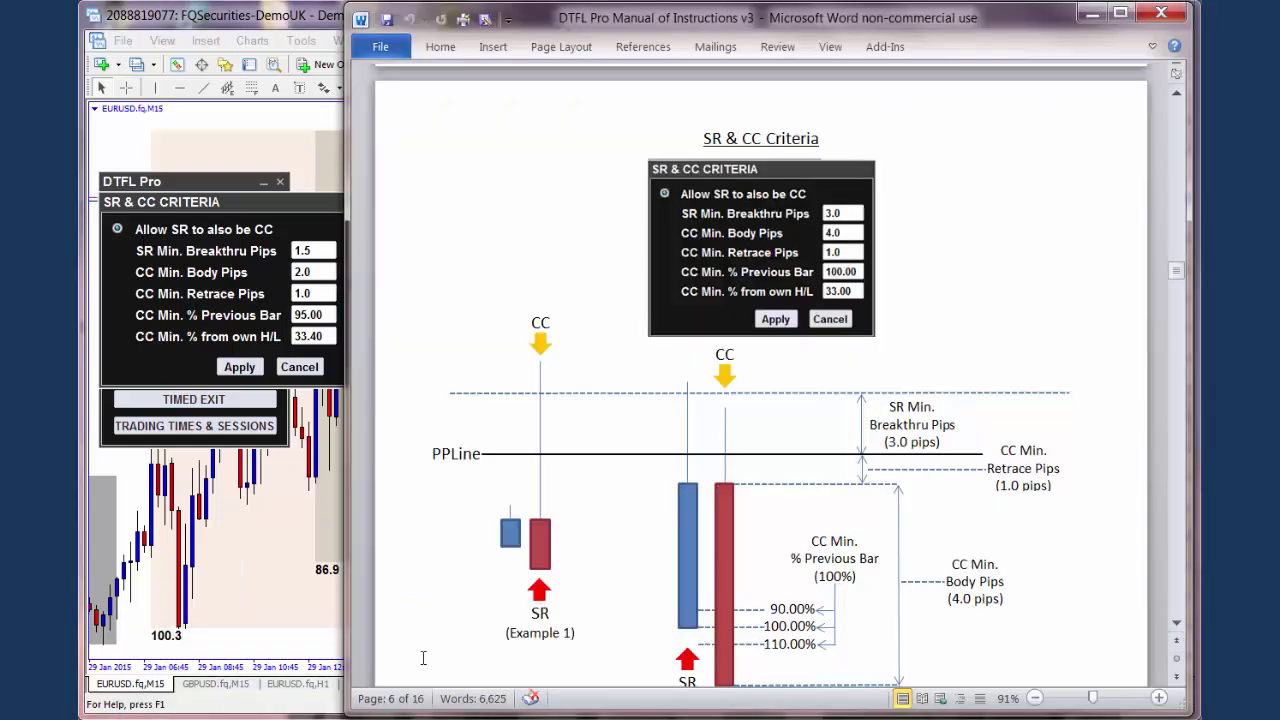
scroll(984, 367, "down", 1)
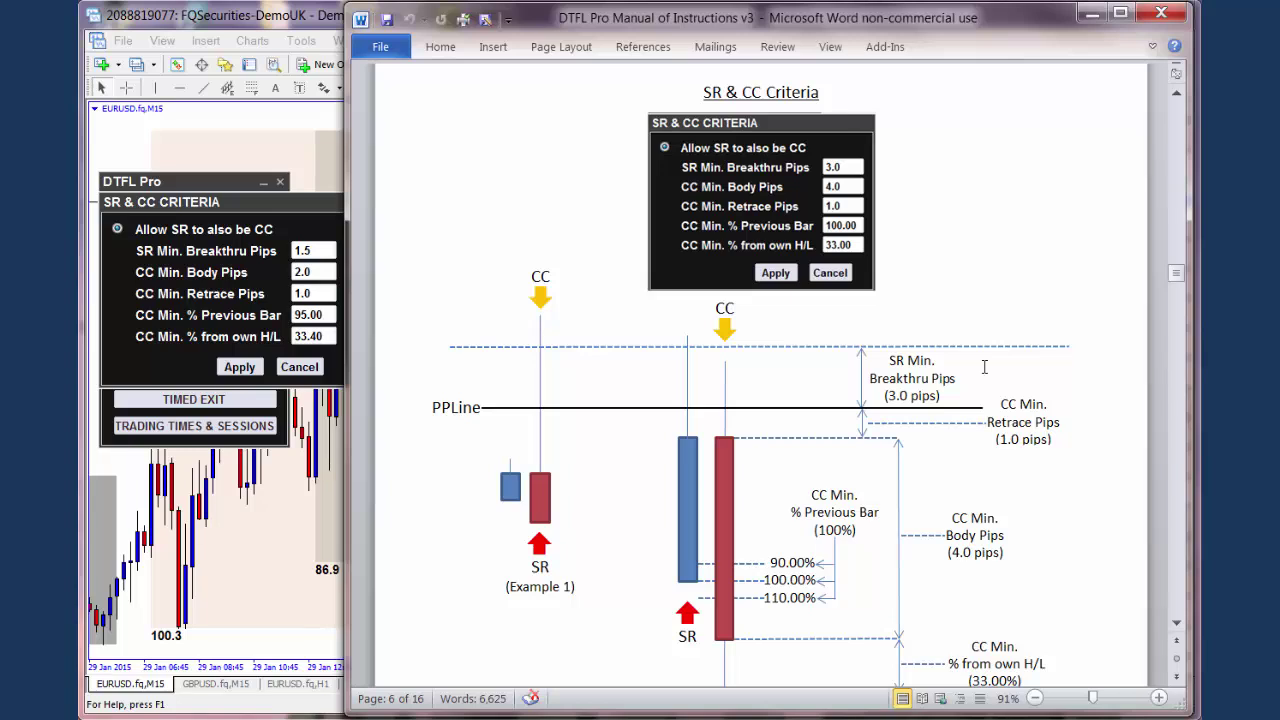
scroll(984, 367, "down", 1)
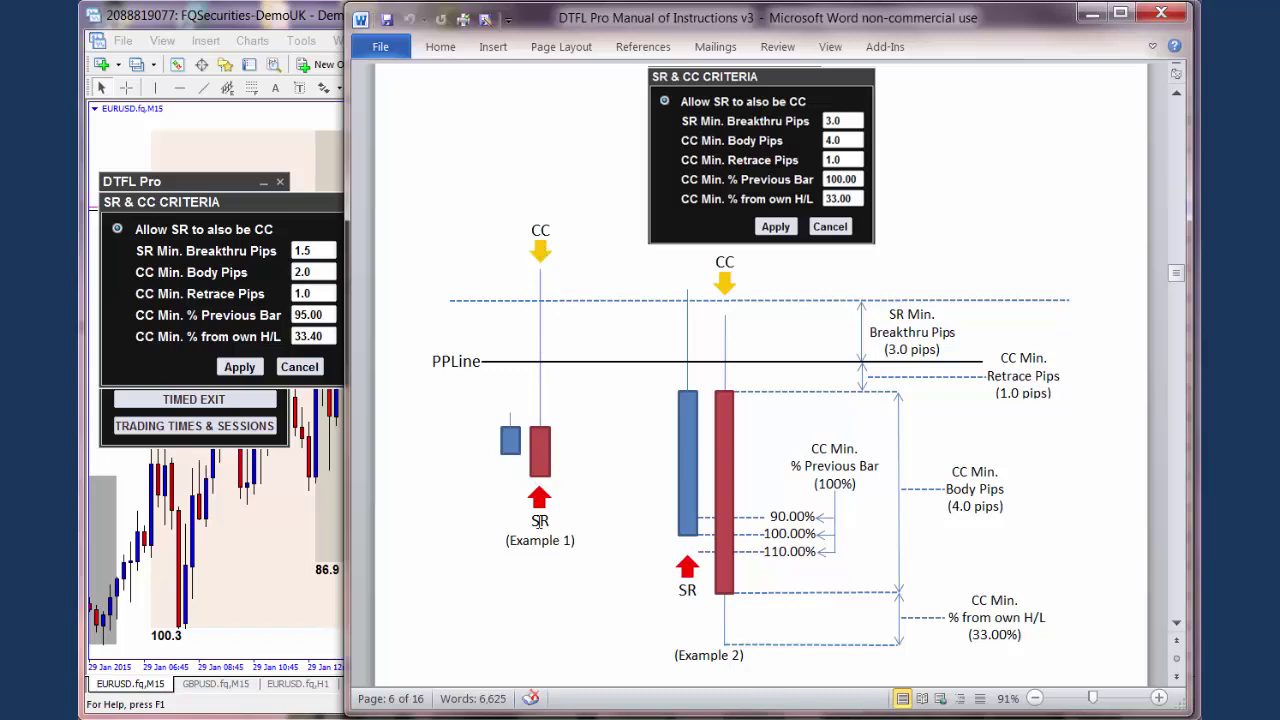
Check the Word manual, then turn on Allow SR to also be CC in the DTFL Pro panel.
left_click(117, 231)
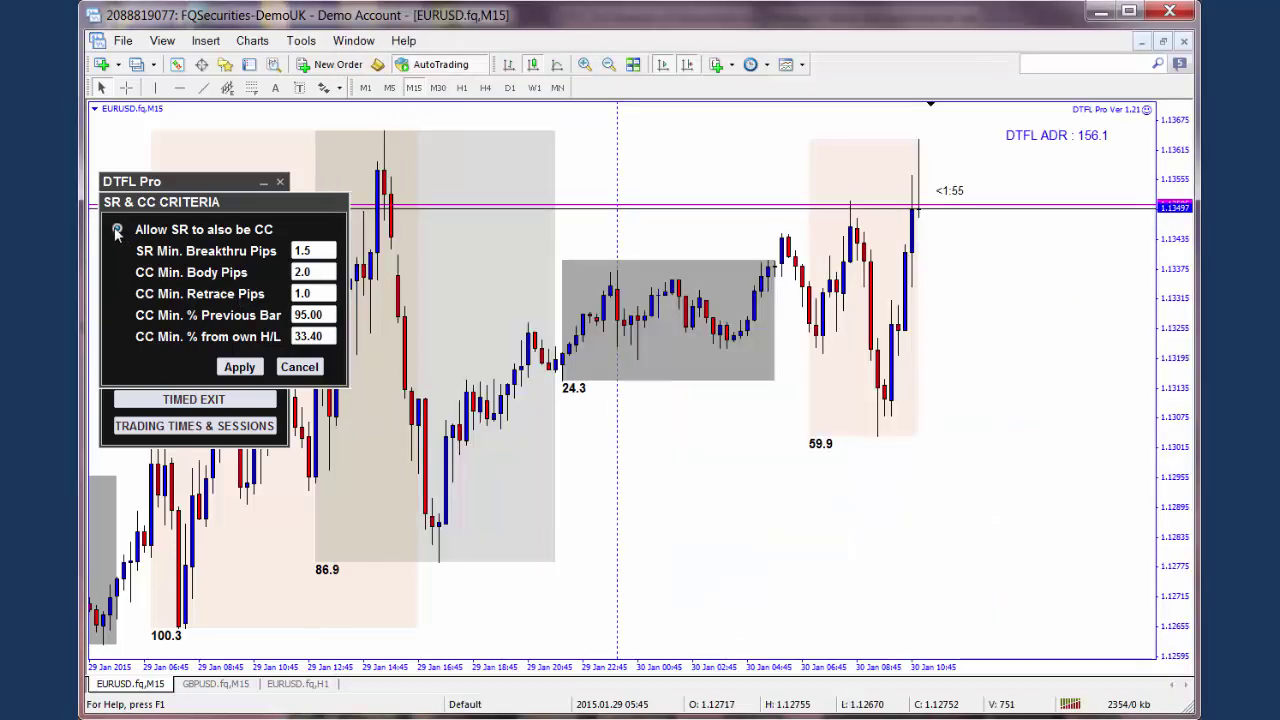
key("alt+Tab")
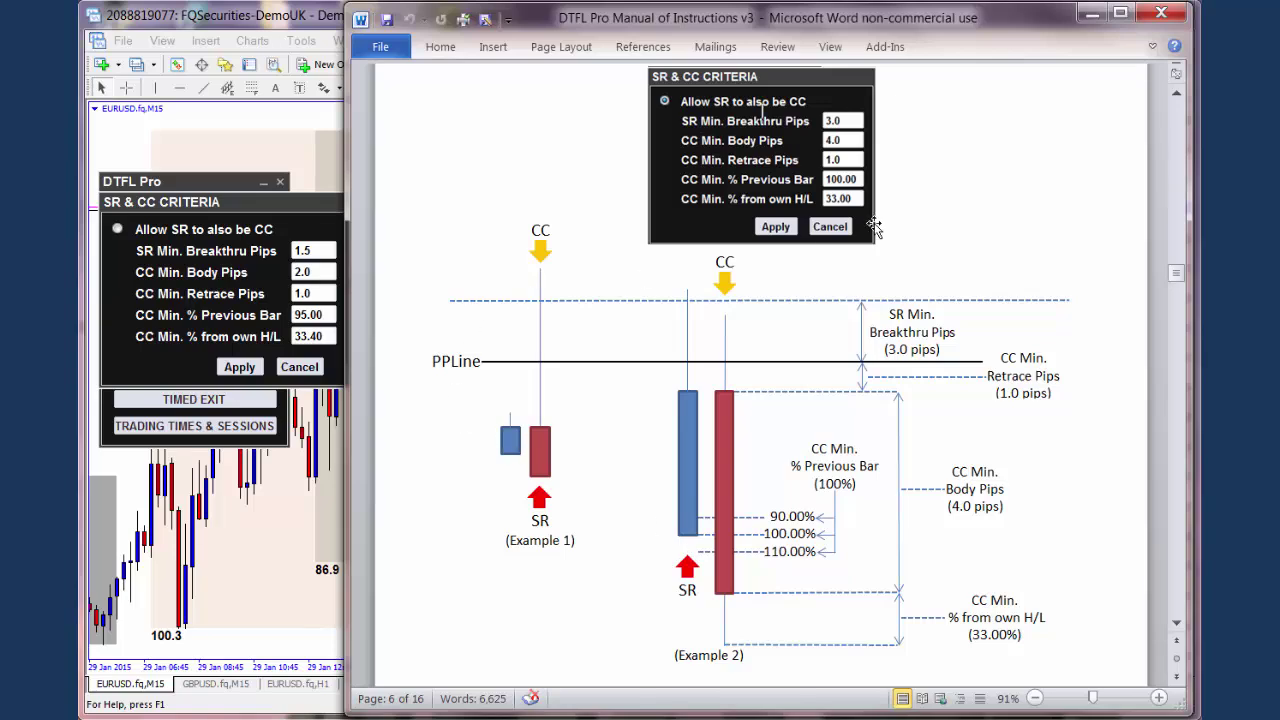
key("alt+Tab")
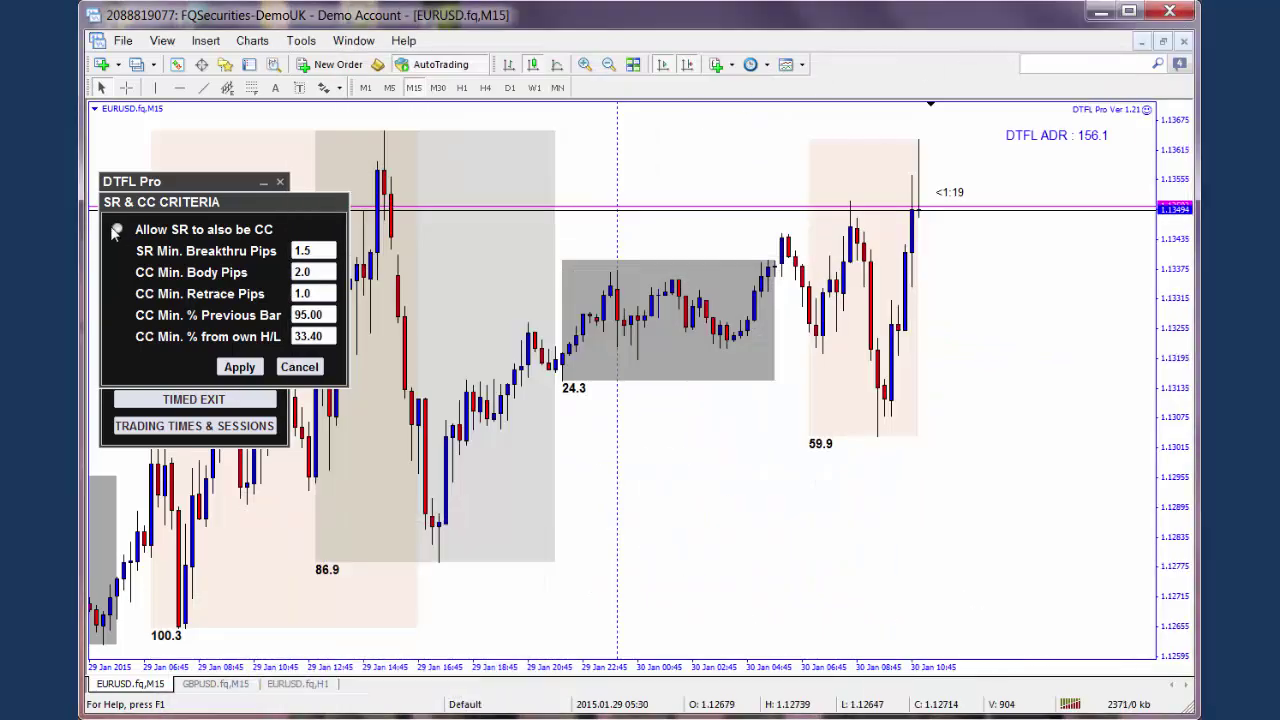
left_click(118, 230)
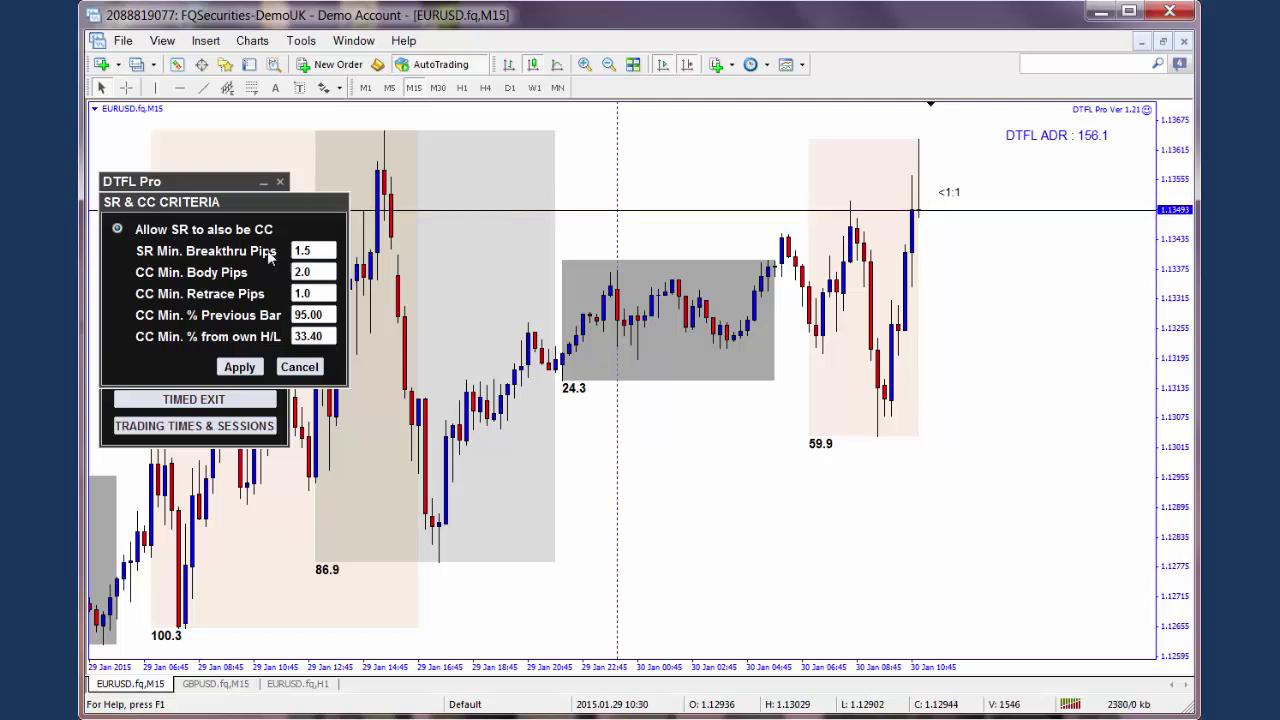
Set SR Min. Breakthru Pips to 3.0 and CC Min. % Previous Bar to 100, and apply.
key("alt+Tab")
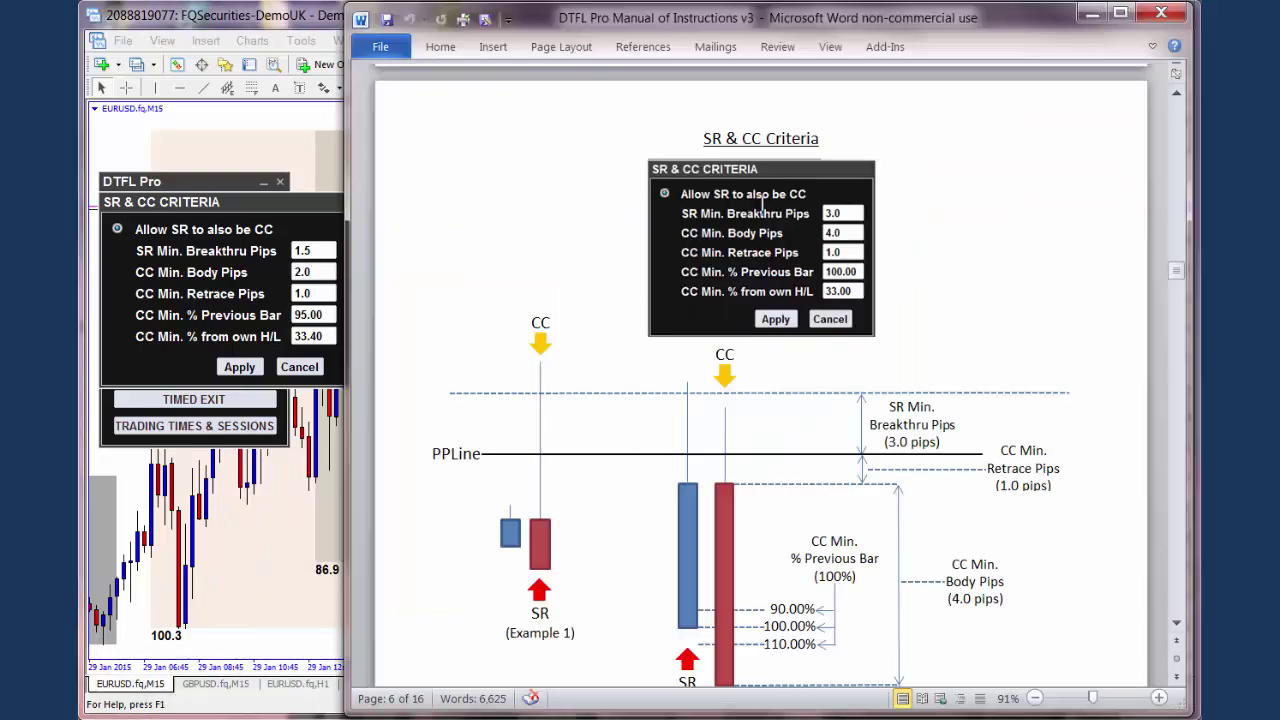
scroll(760, 375, "down", 2)
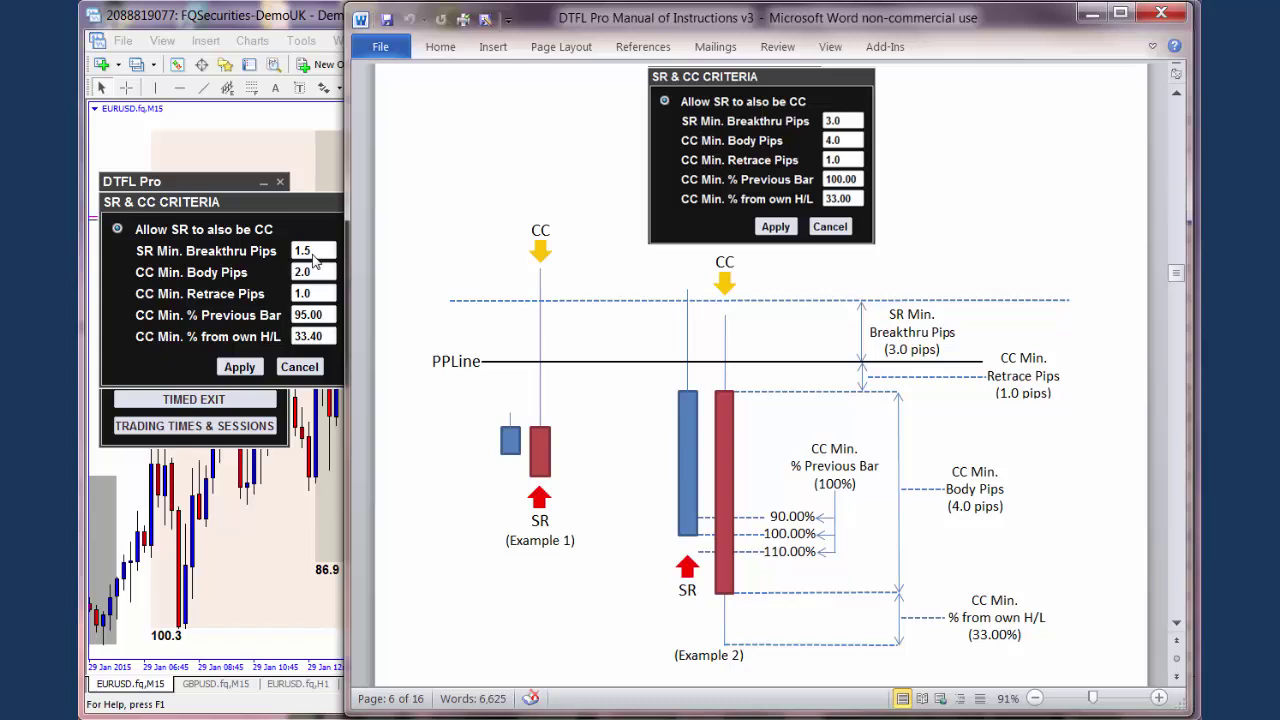
left_click(314, 258)
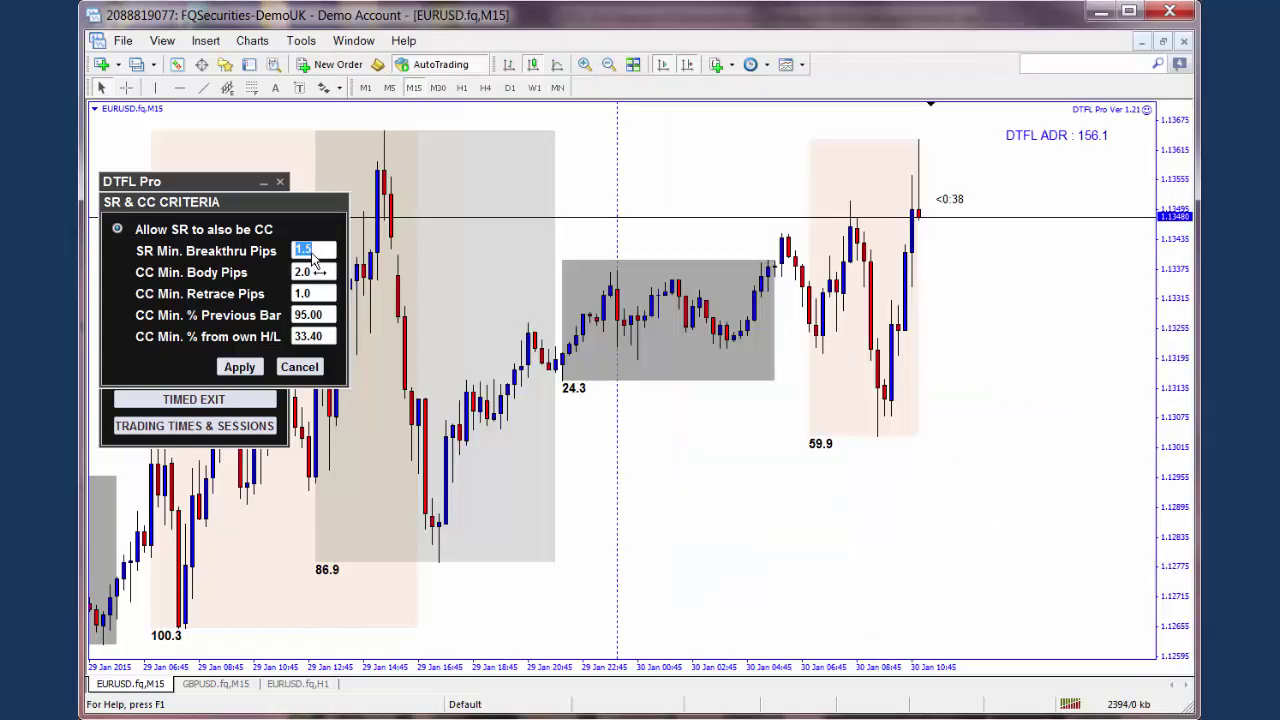
type("3.")
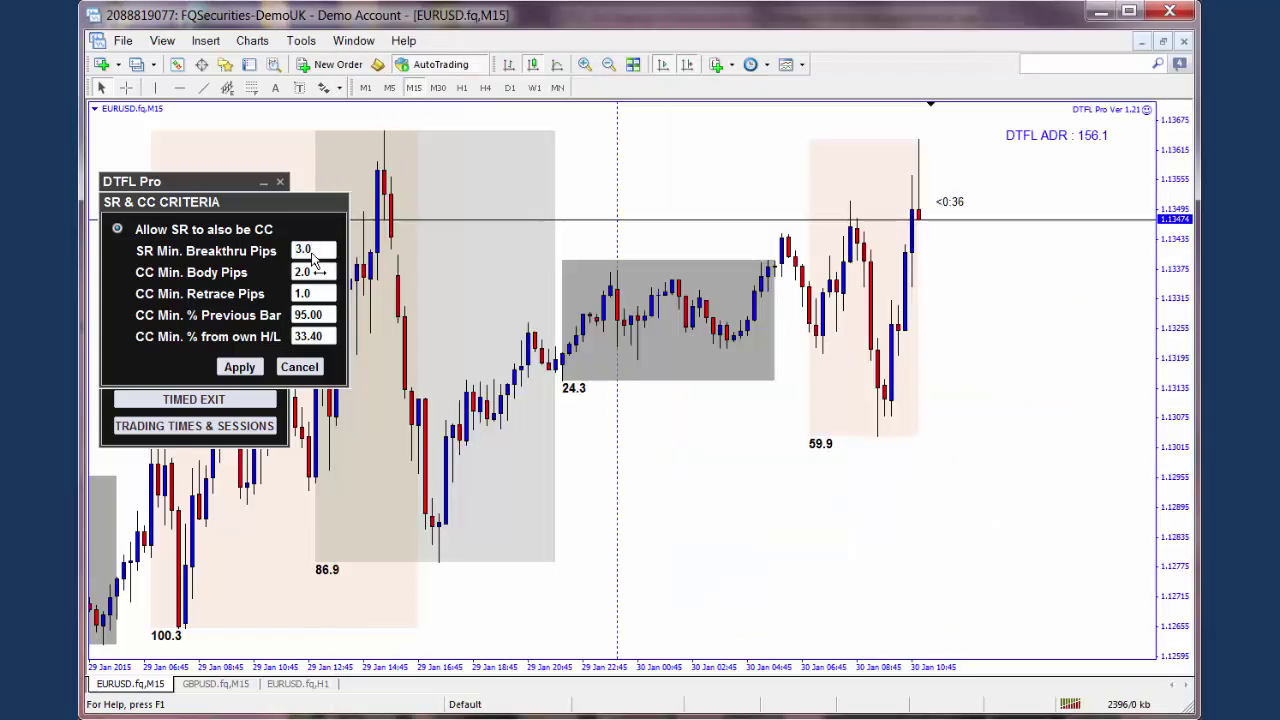
left_click(314, 314)
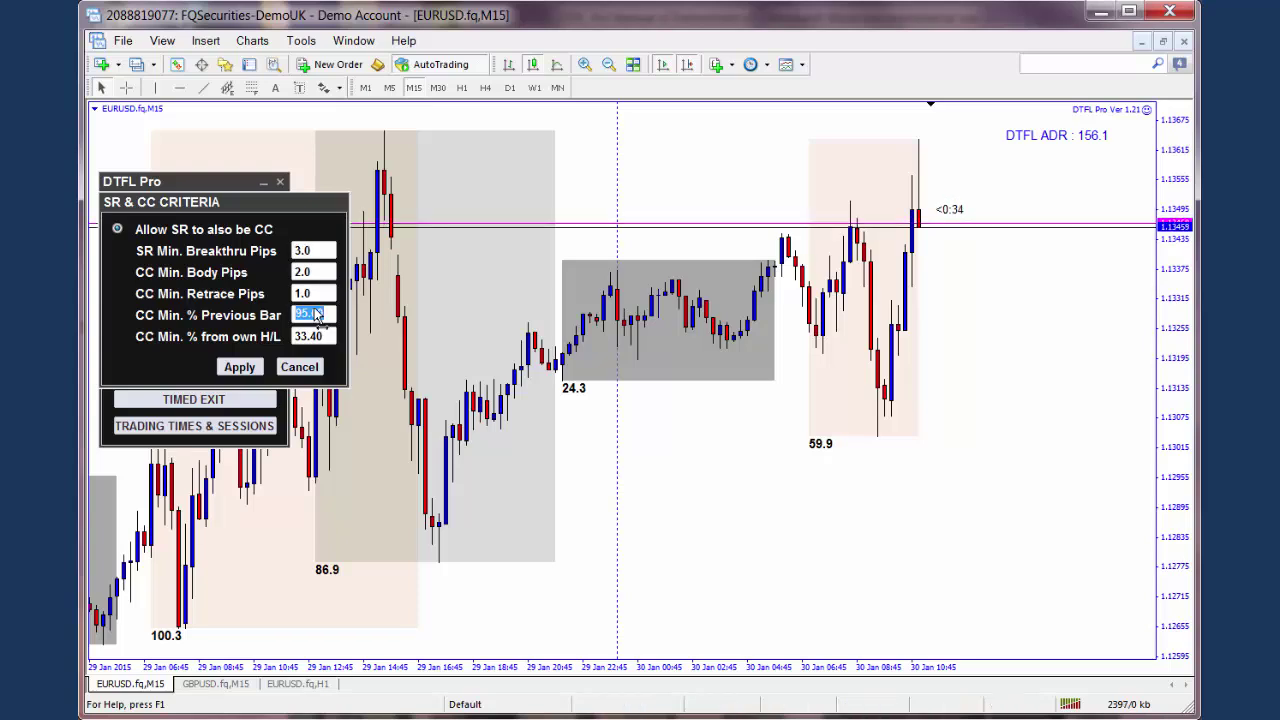
type("100")
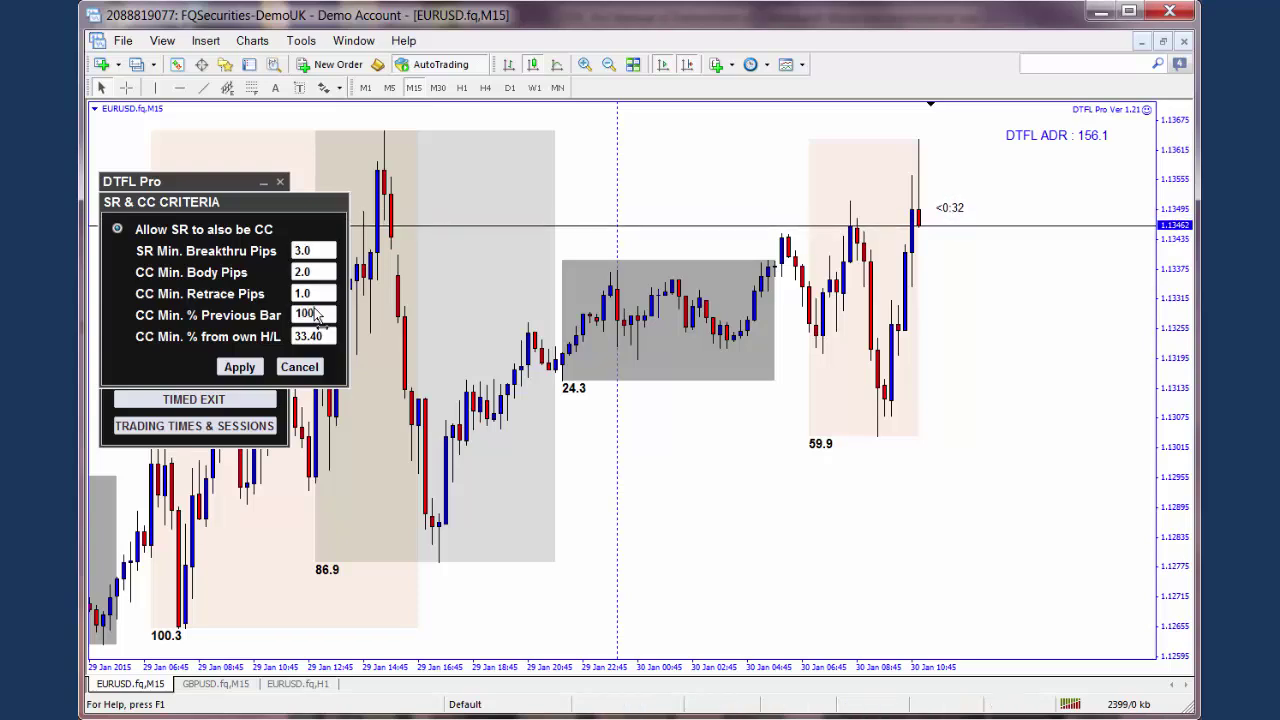
left_click(242, 367)
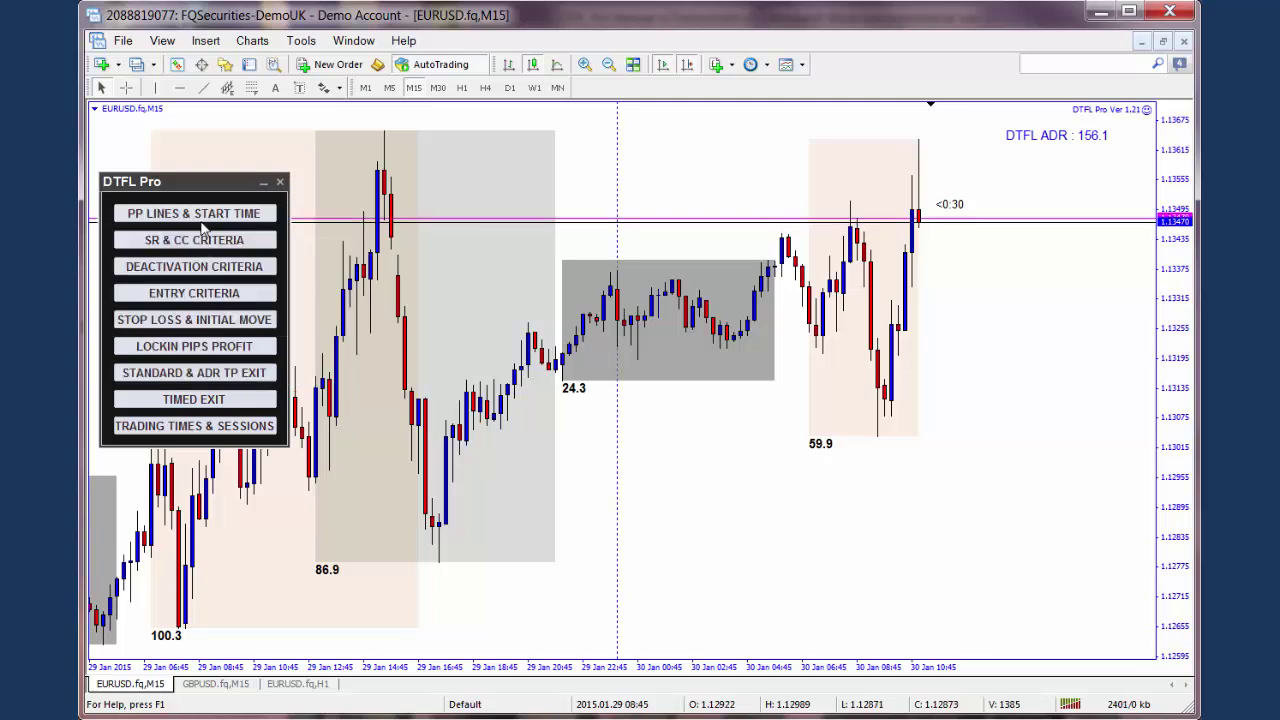
Set CC Min. Body Pips to 4.0, apply it, and confirm the panel keeps the values.
left_click(203, 245)
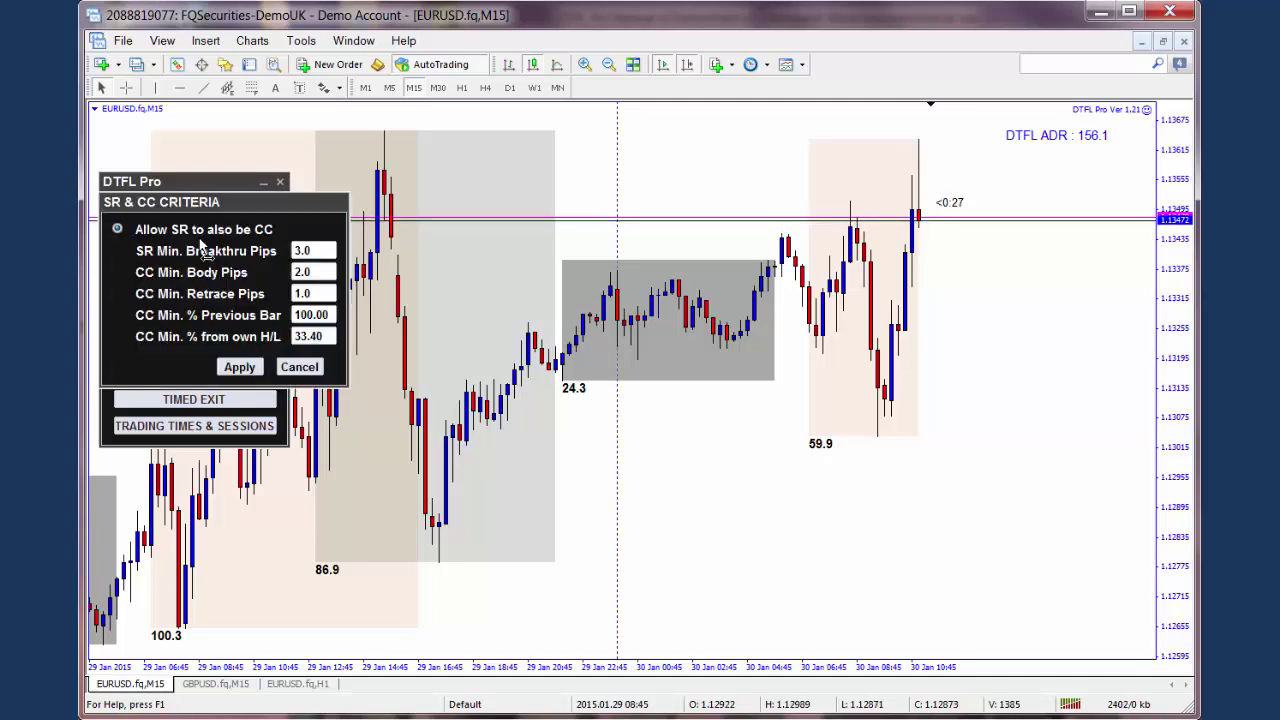
left_click(311, 279)
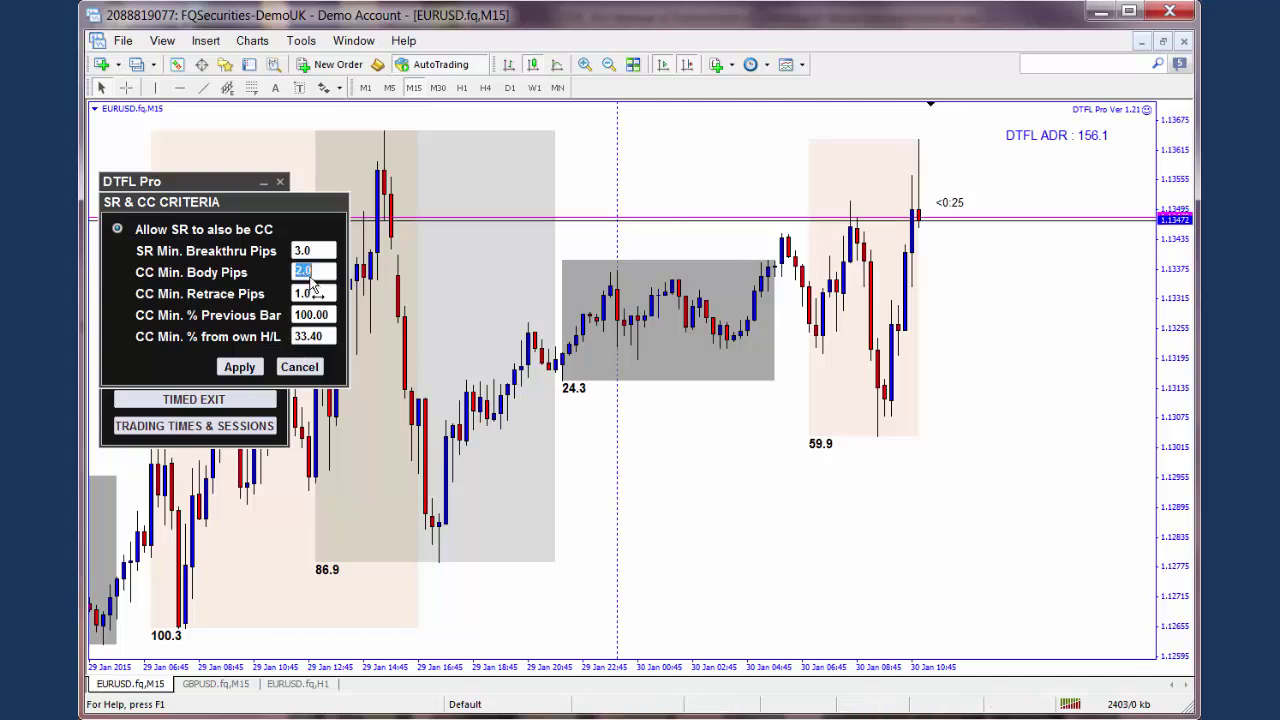
type("4")
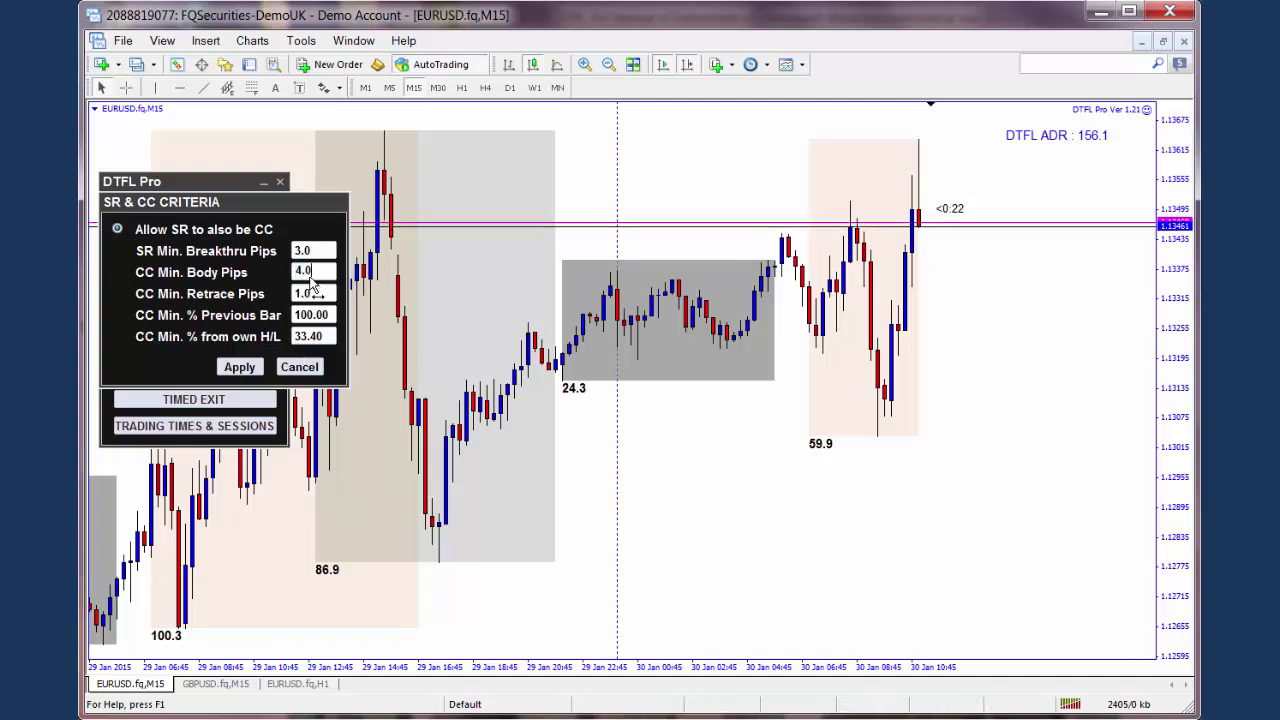
type(".0")
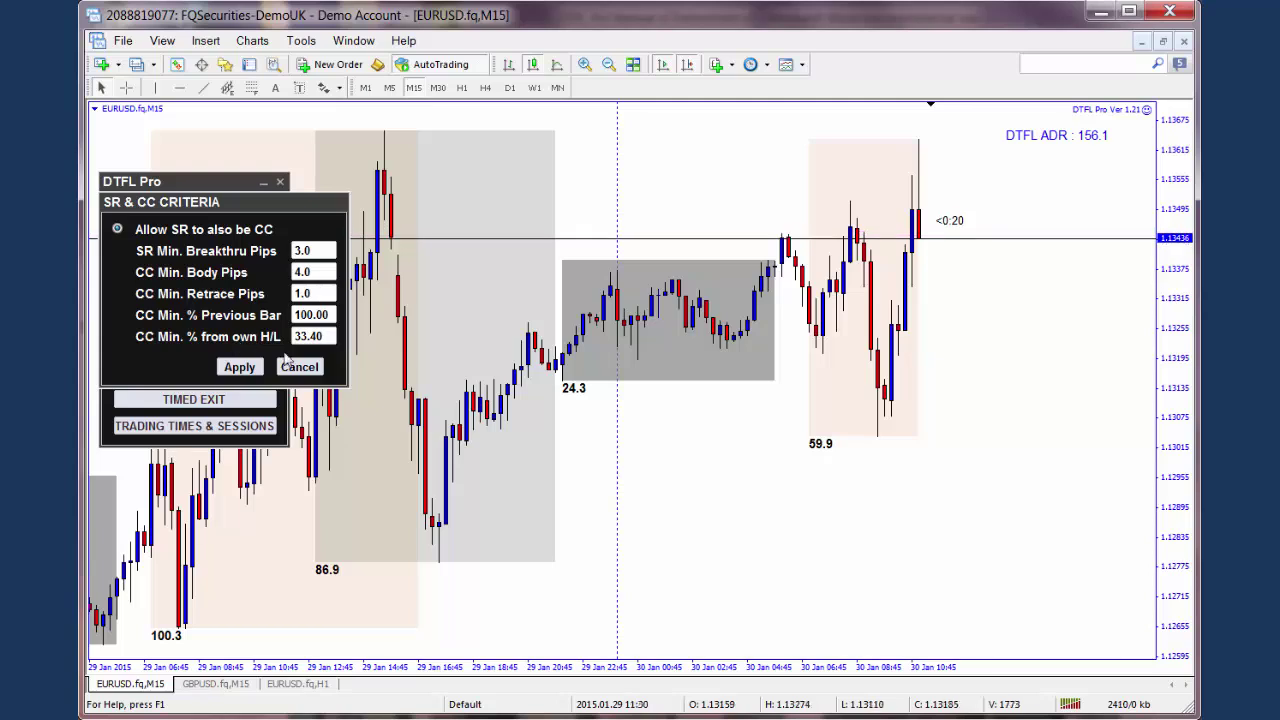
left_click(225, 368)
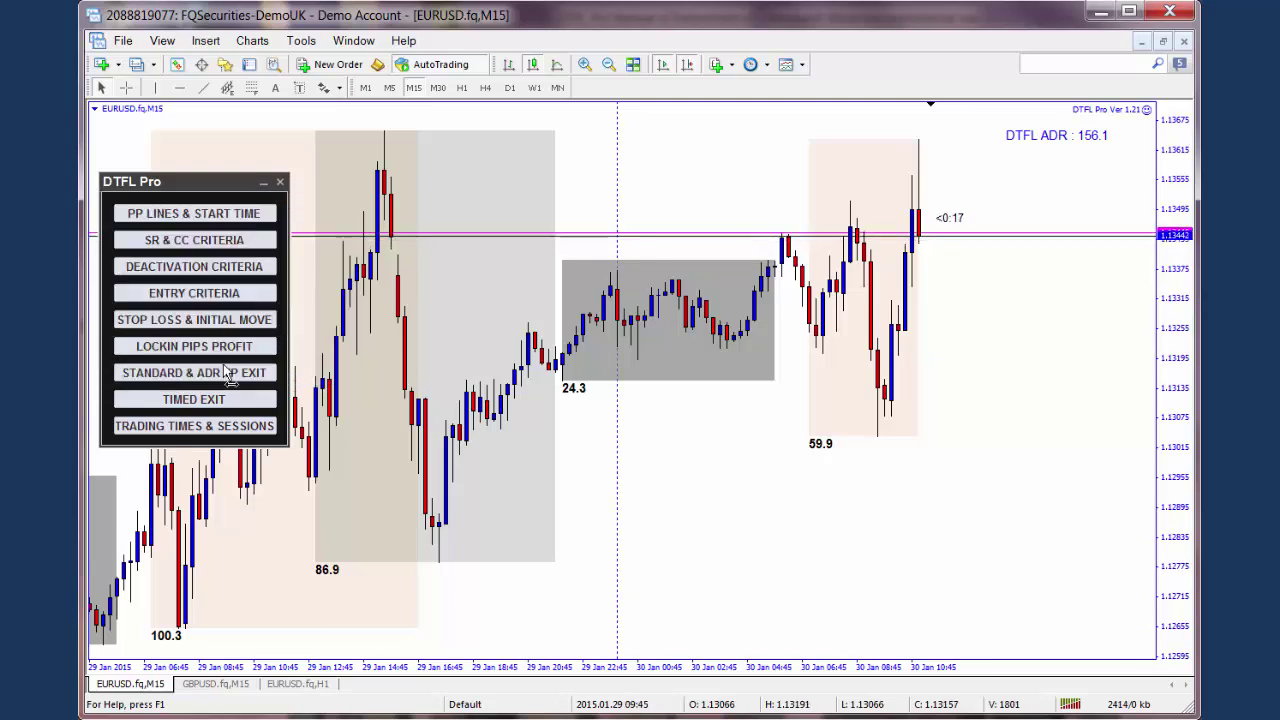
left_click(241, 238)
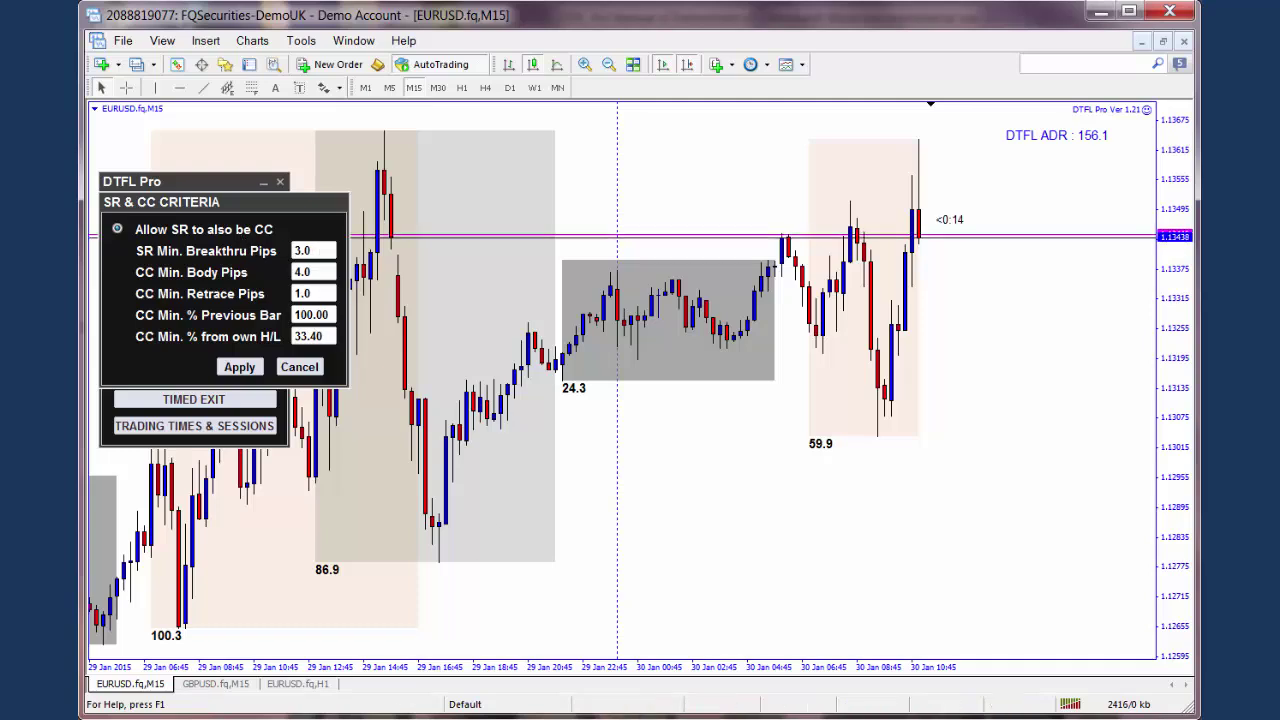
Bring up the Word manual's SR & CC Criteria diagram to compare values.
key("alt+Tab")
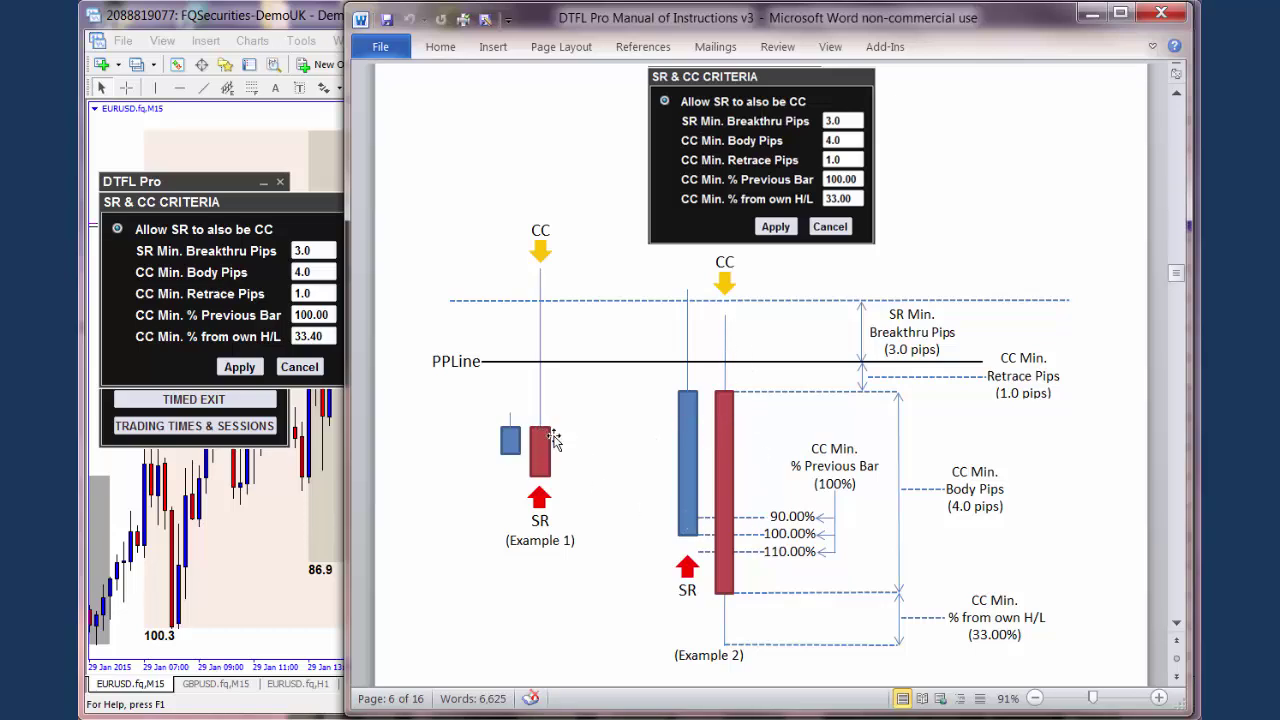
Hide the manual, zoom into the EURUSD candles and measure a recent price move in pips.
left_click(1090, 13)
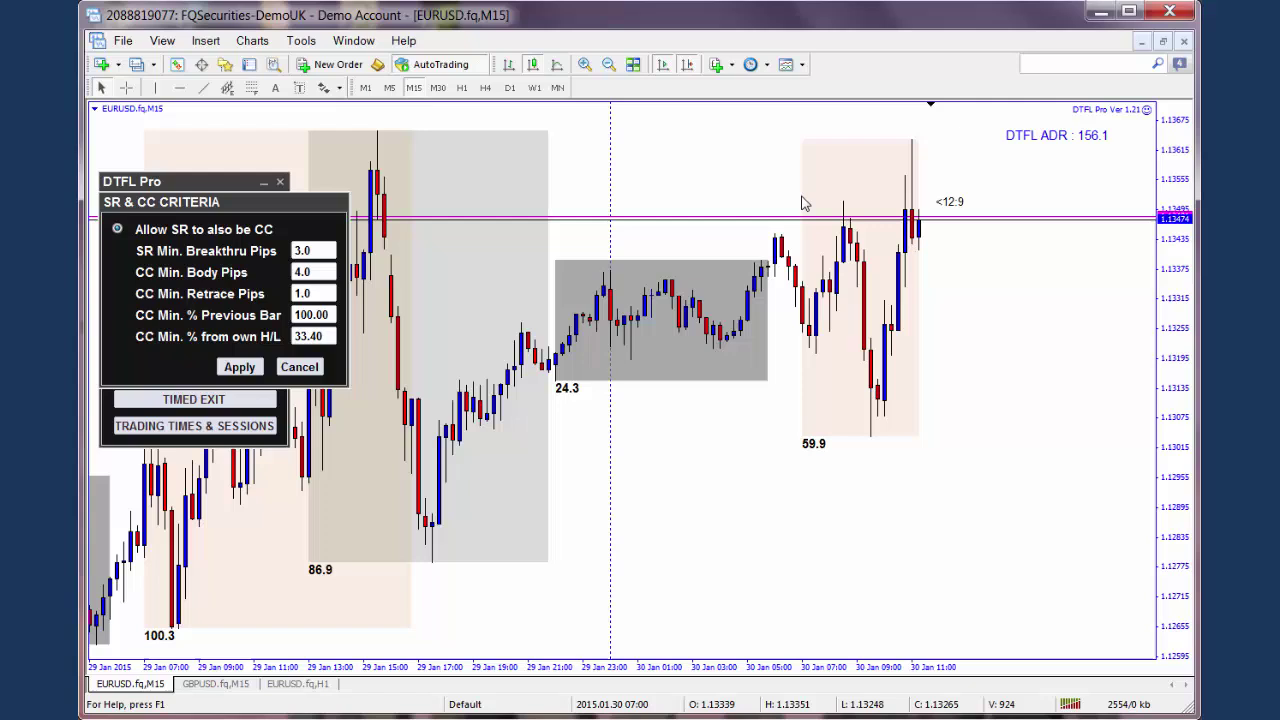
left_click(585, 64)
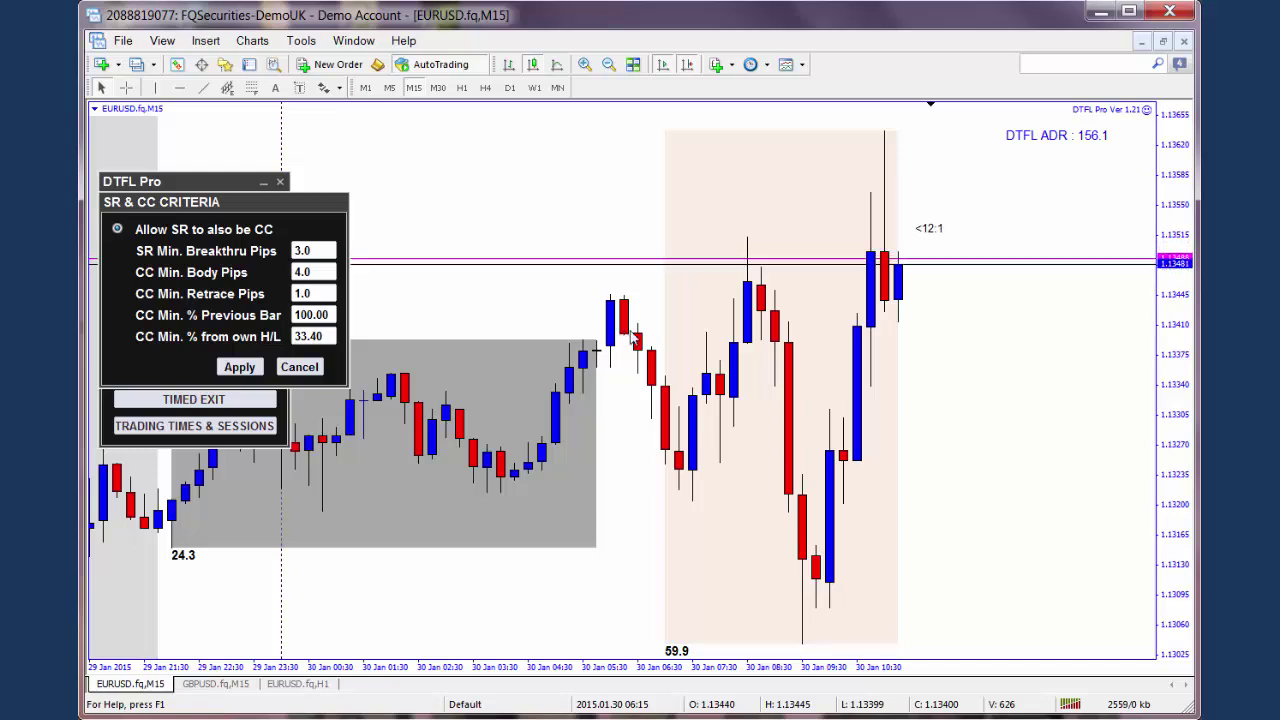
middle_click(639, 329)
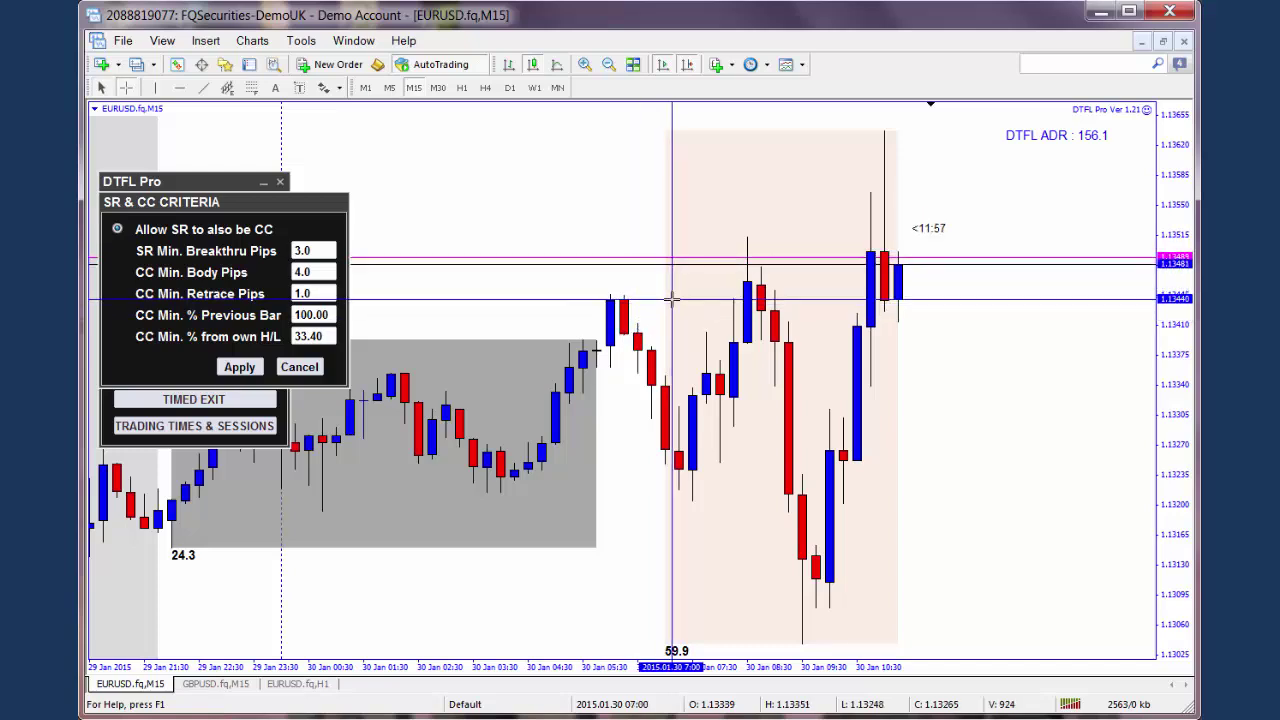
left_click_drag(672, 297, 630, 333)
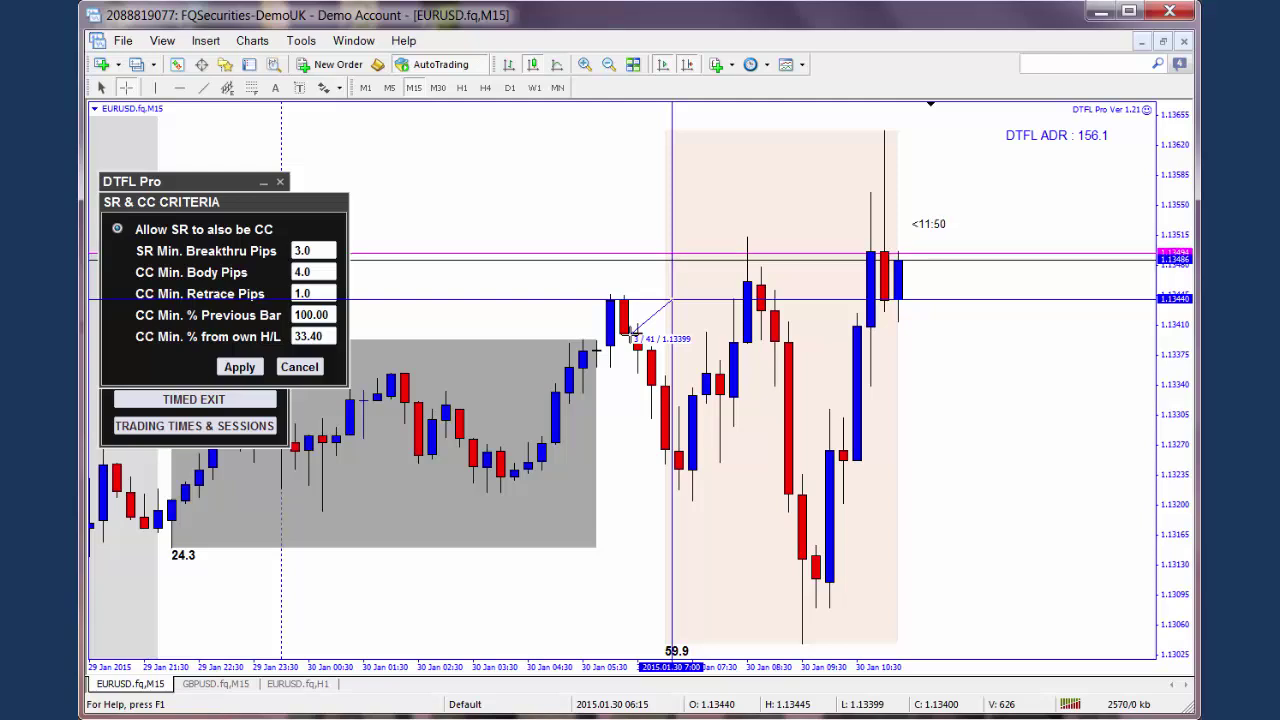
left_click_drag(632, 333, 632, 333)
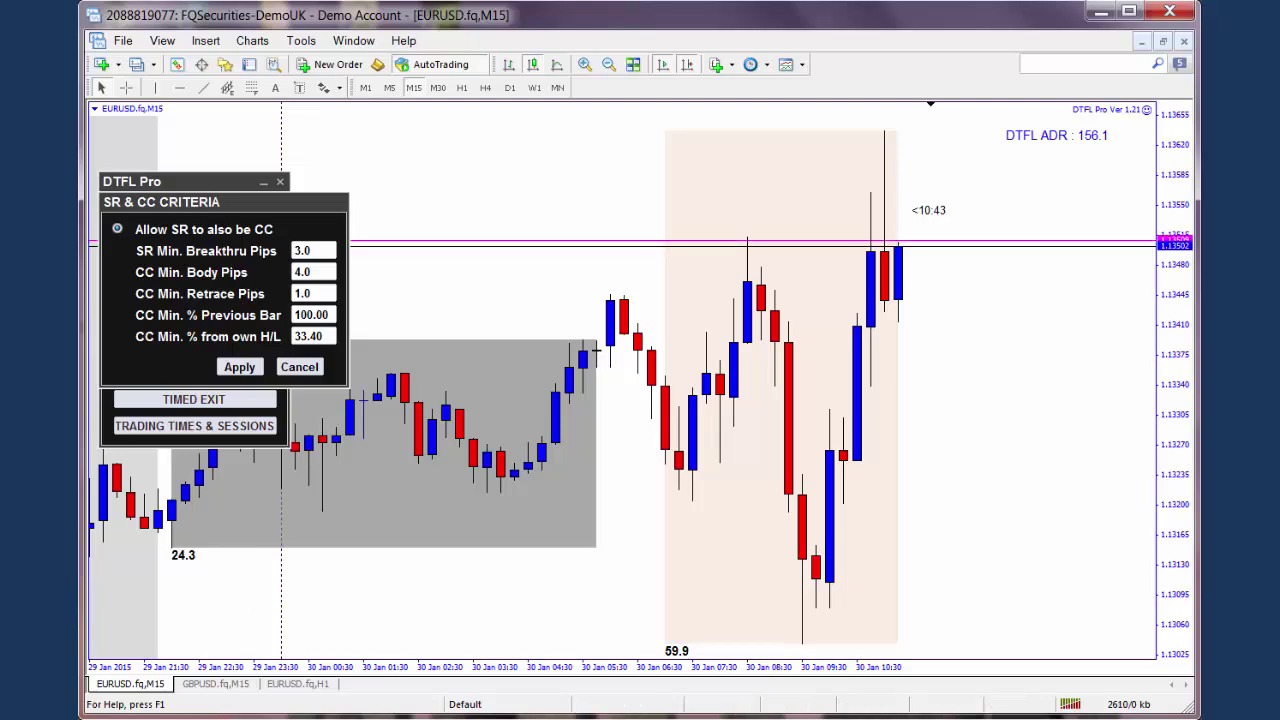
Return to the Word manual and show Example 2 of the SR & CC Criteria diagram.
key("alt+Tab")
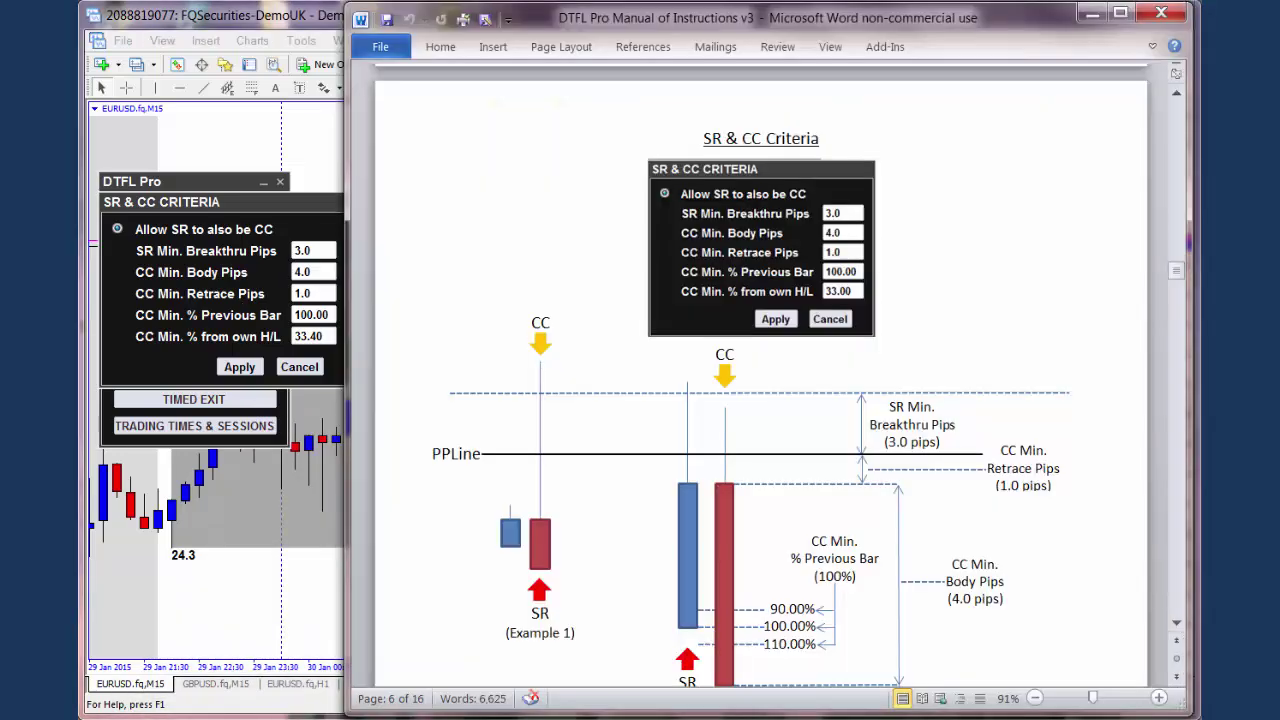
scroll(591, 534, "down", 2)
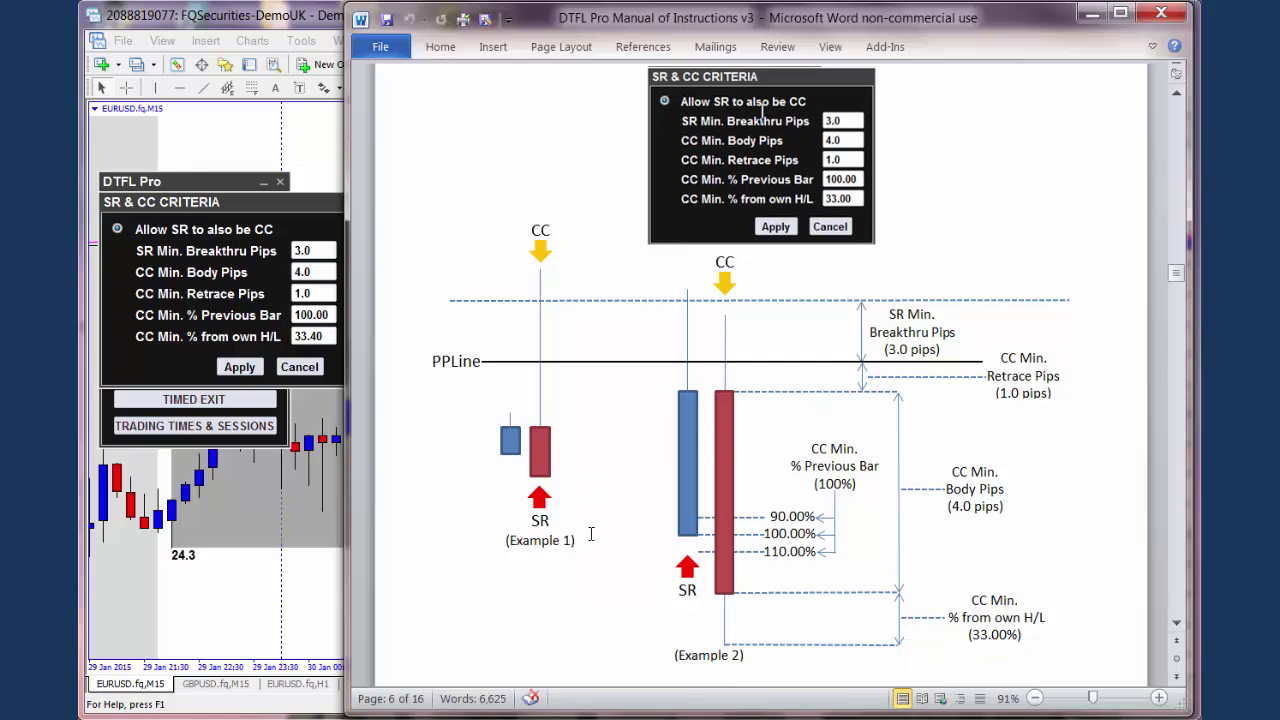